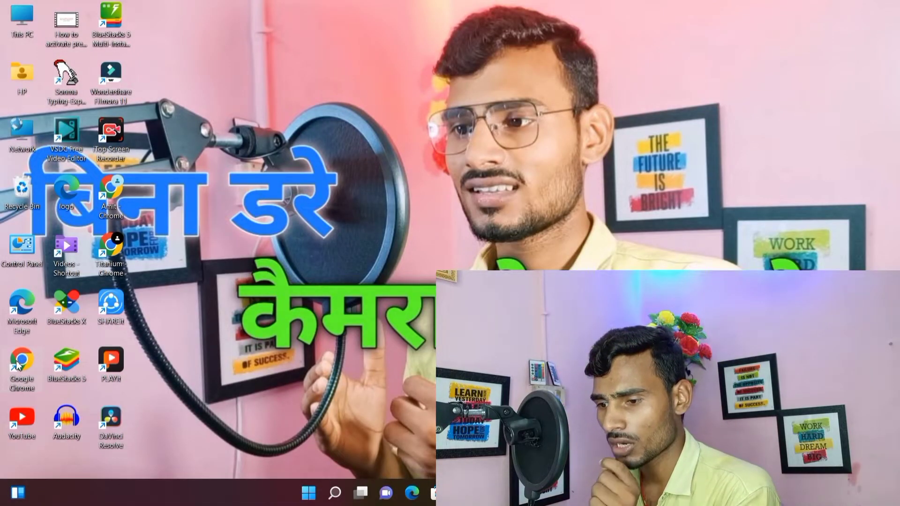
- Open Google Chrome with the second user profile and search Google for "audacity download"
double_click(17, 365)
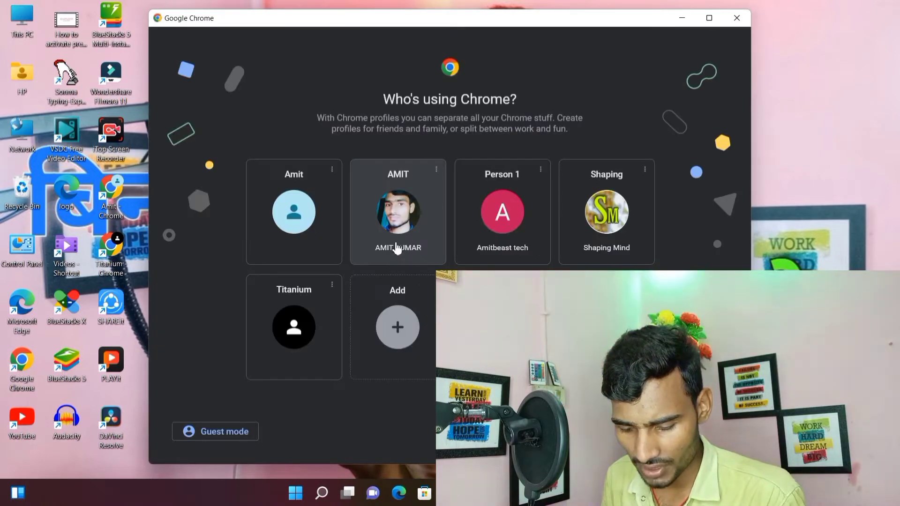
click(397, 249)
click(357, 280)
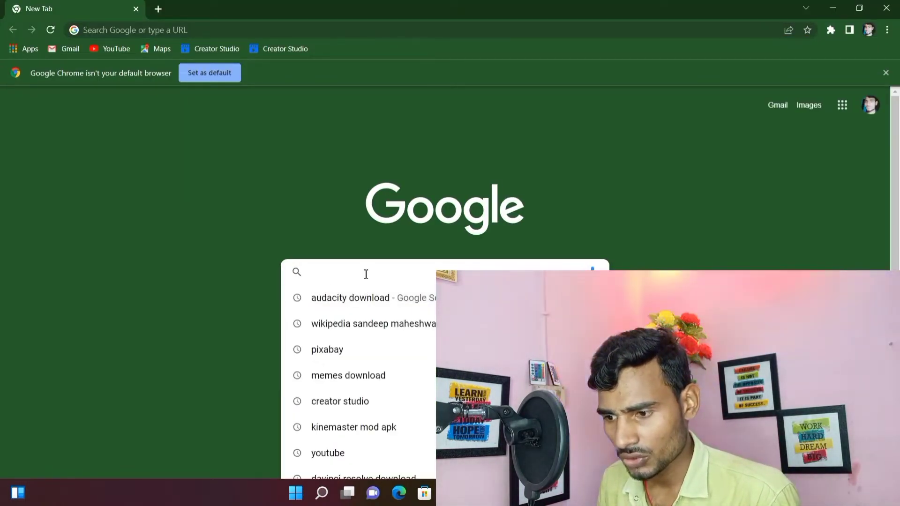
text(a)
key(Return)
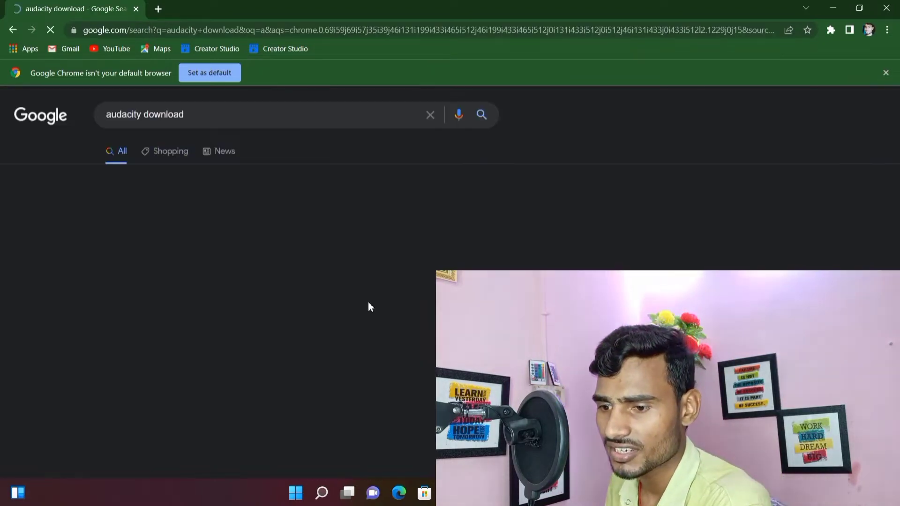
- Find the Softonic result "Download Audacity - free - latest version" and open its download page
scroll(225, 264, down, 5)
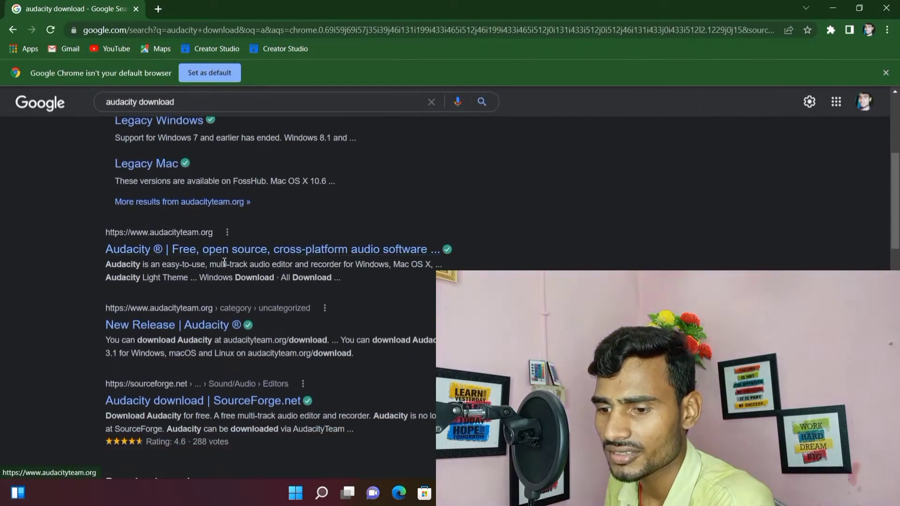
scroll(225, 262, up, 1)
scroll(224, 262, down, 2)
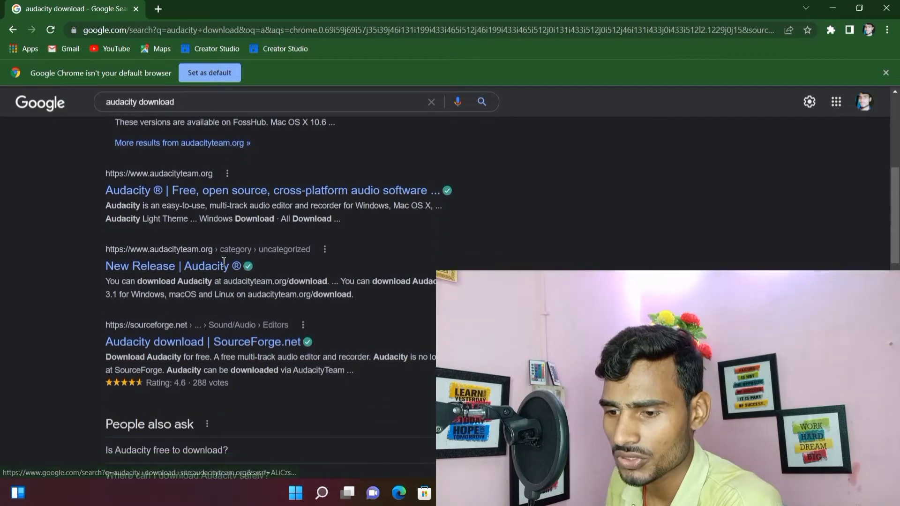
scroll(223, 263, down, 5)
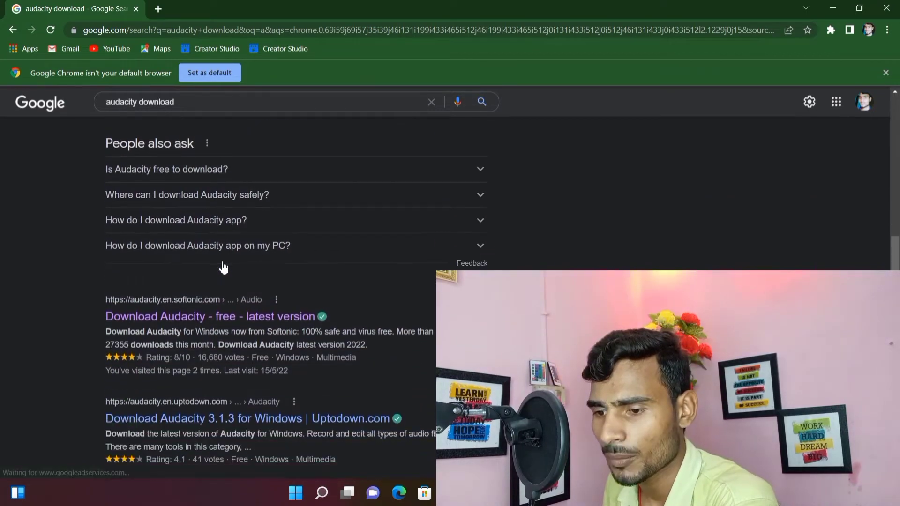
scroll(223, 265, down, 2)
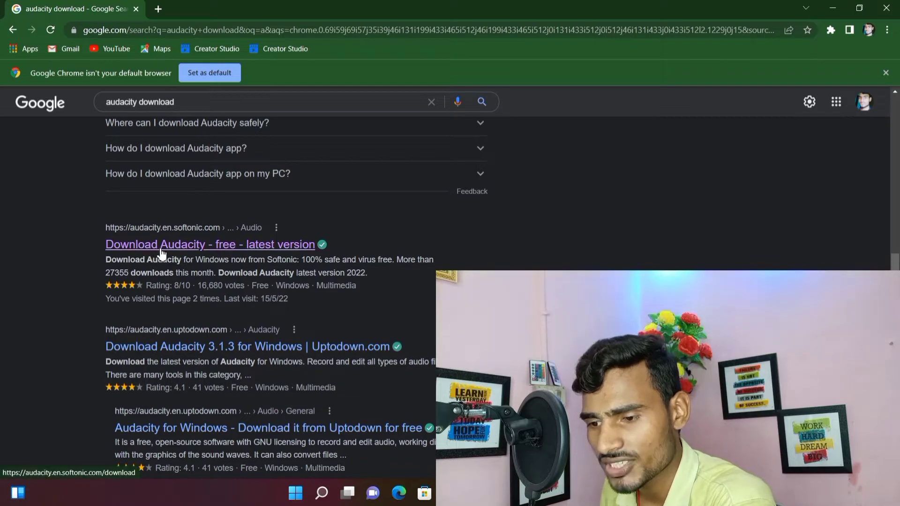
click(160, 253)
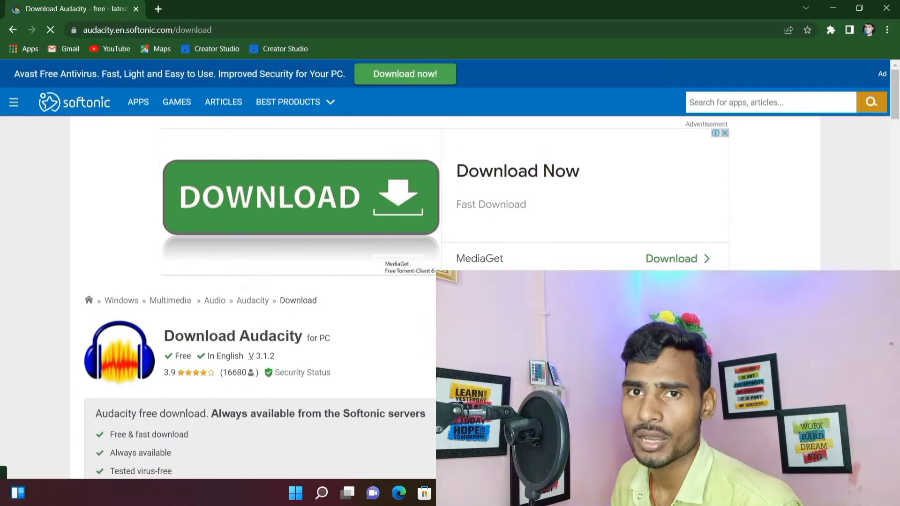
drag(158, 140, 402, 261)
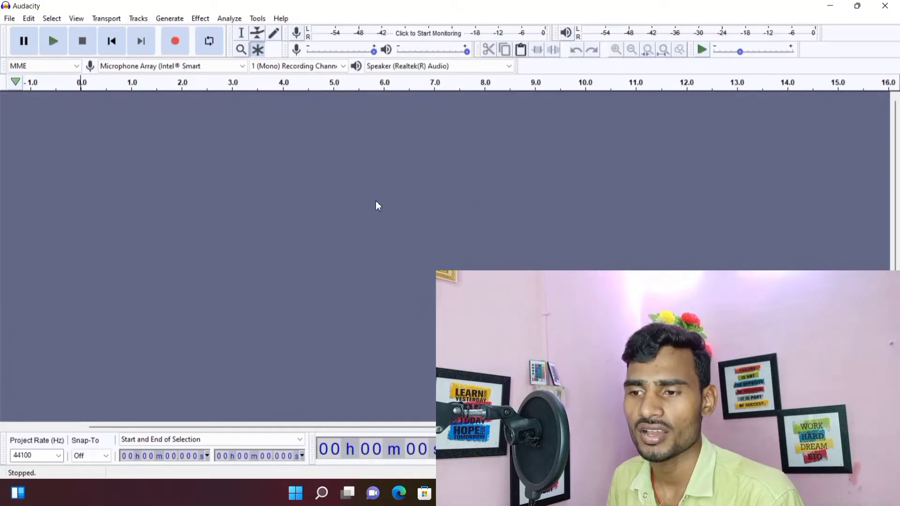
- In Audacity, record a voice clip of about 19 seconds, stop it, and record a second clip after it, pausing at about 31 seconds
click(182, 48)
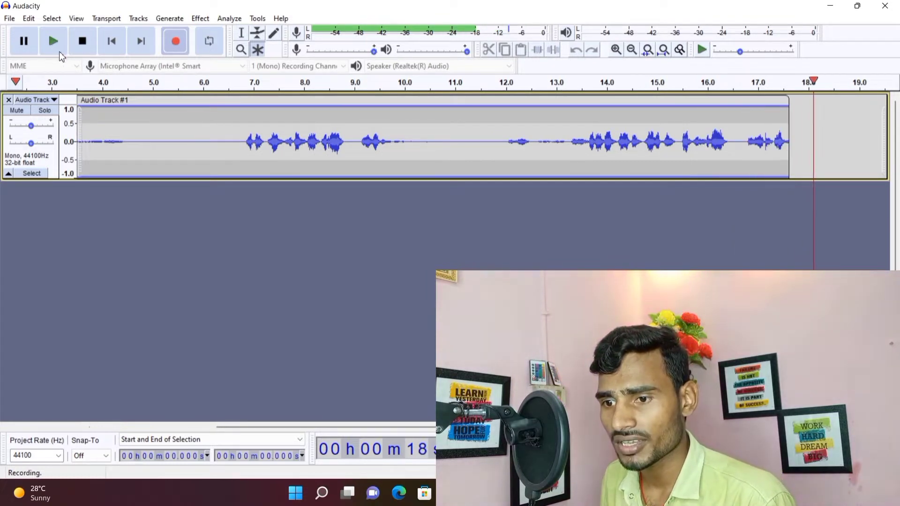
click(16, 47)
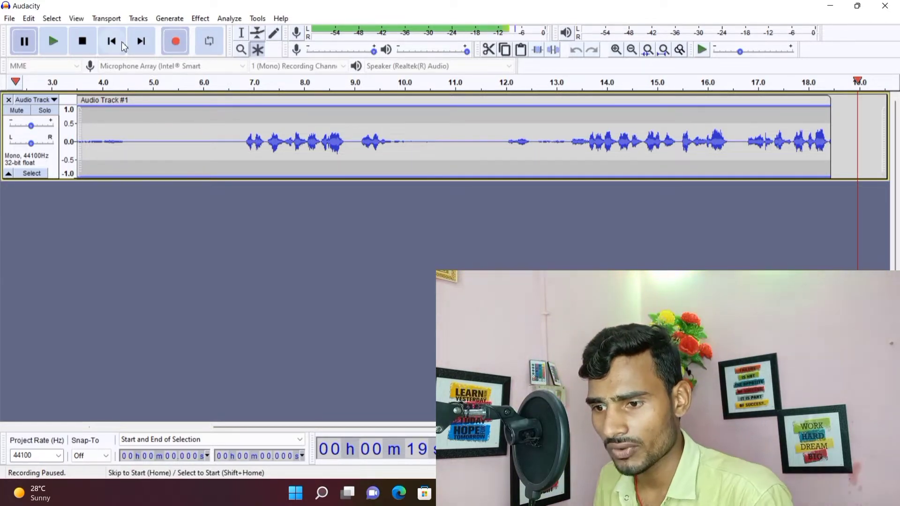
click(84, 42)
click(176, 43)
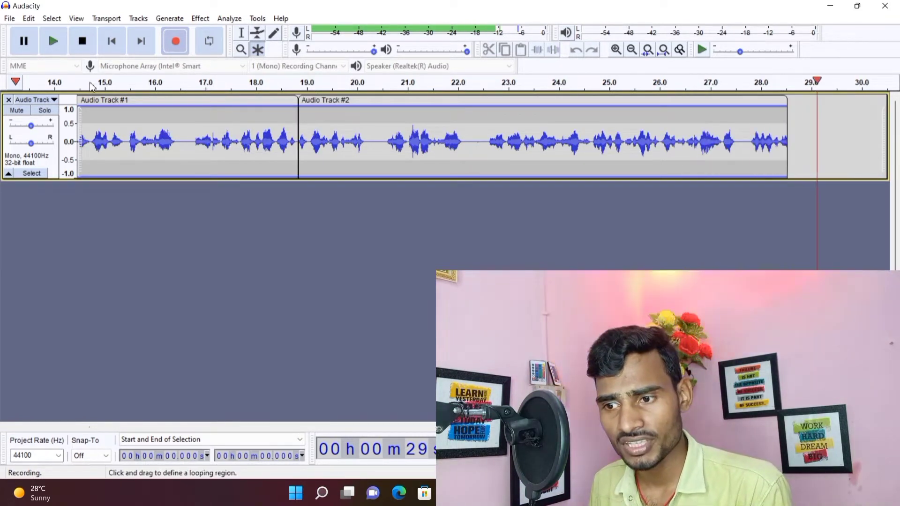
click(28, 49)
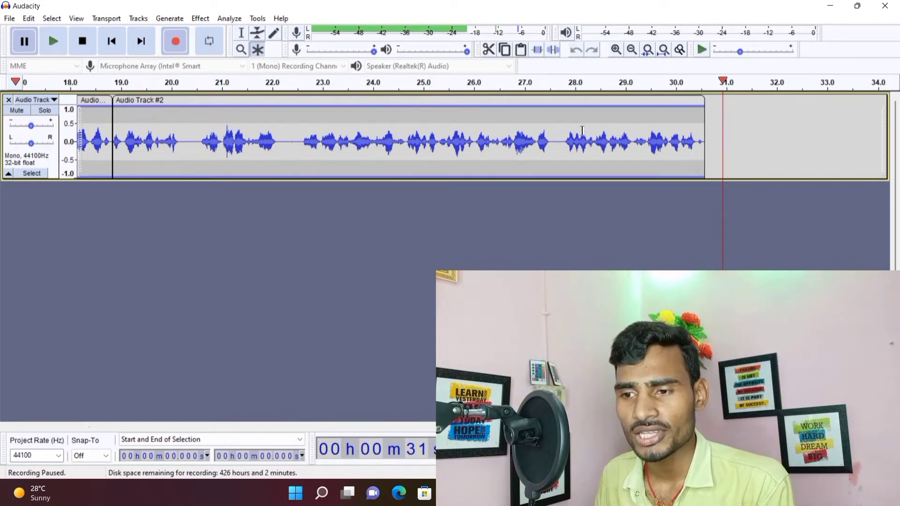
- Open the audio file "screen" from the Audacity folder and play about its first 4 seconds, pausing playback
click(10, 19)
click(23, 45)
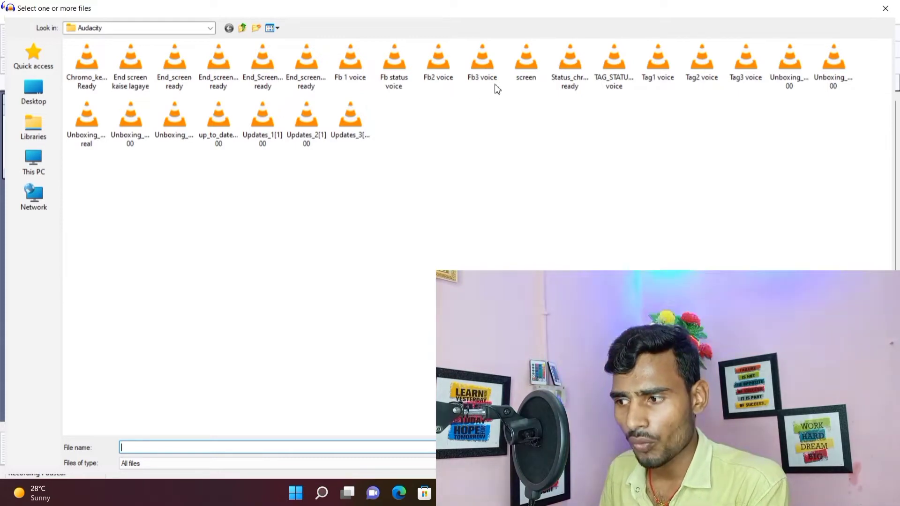
double_click(532, 70)
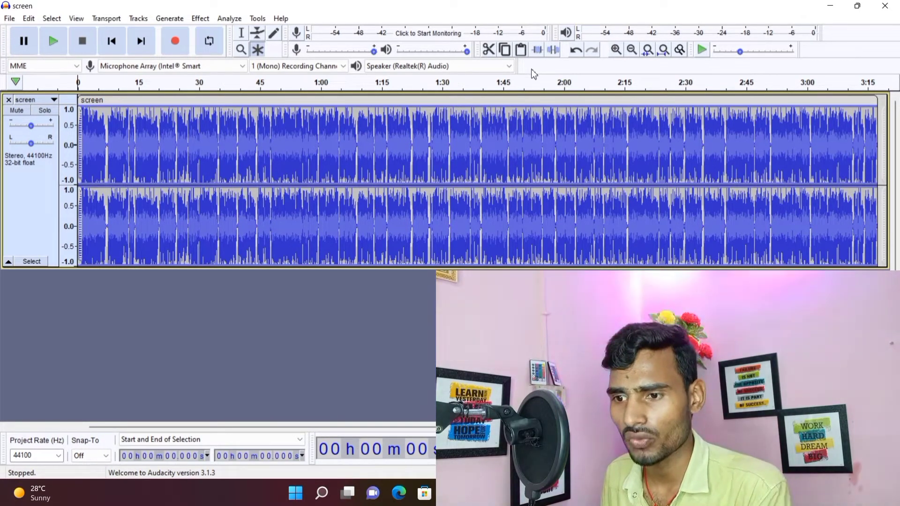
click(42, 33)
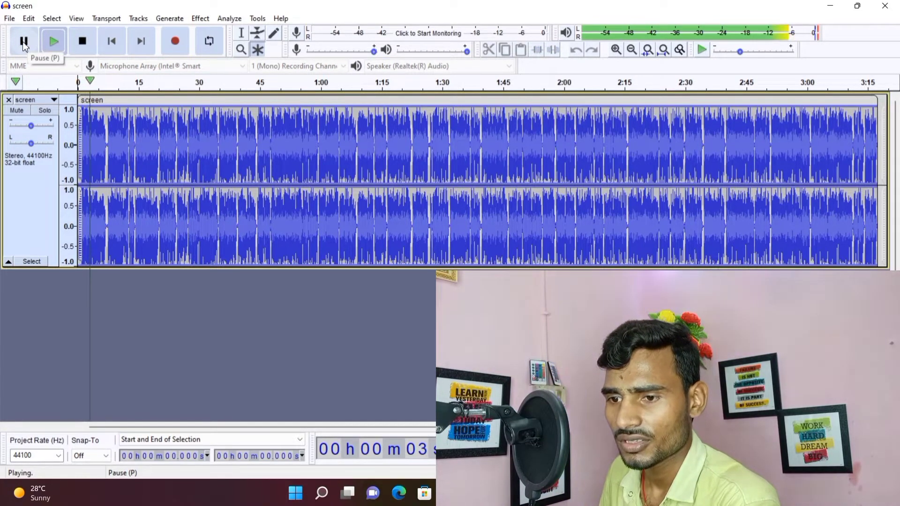
click(25, 44)
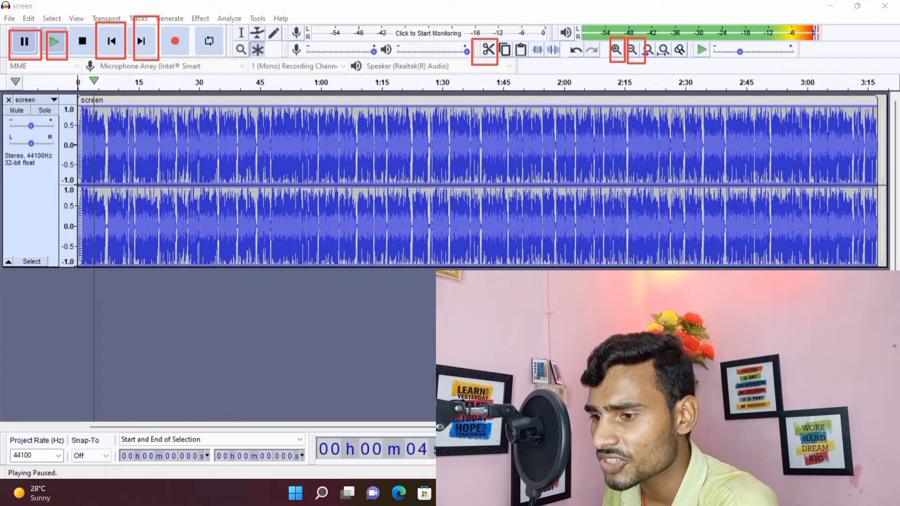
- Cut the section from about 0:57 to 1:38 out of the track and undo the cut
drag(309, 155, 478, 164)
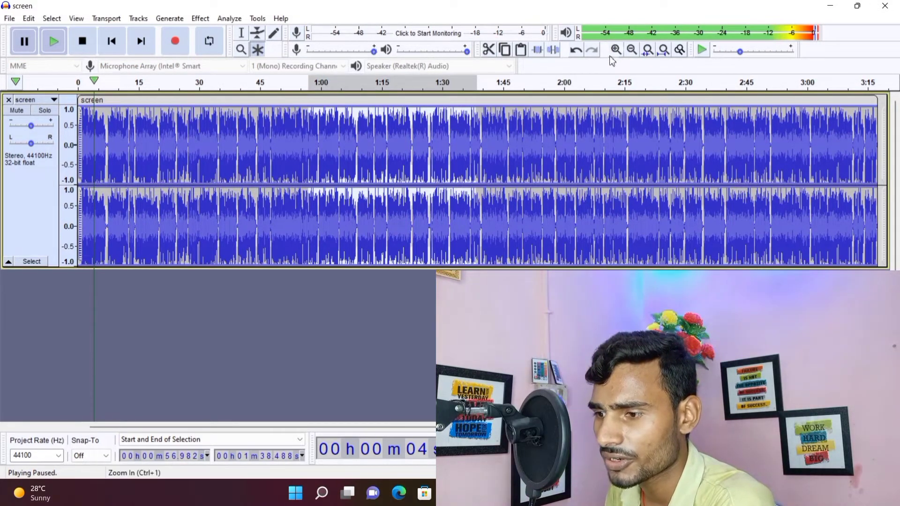
click(493, 53)
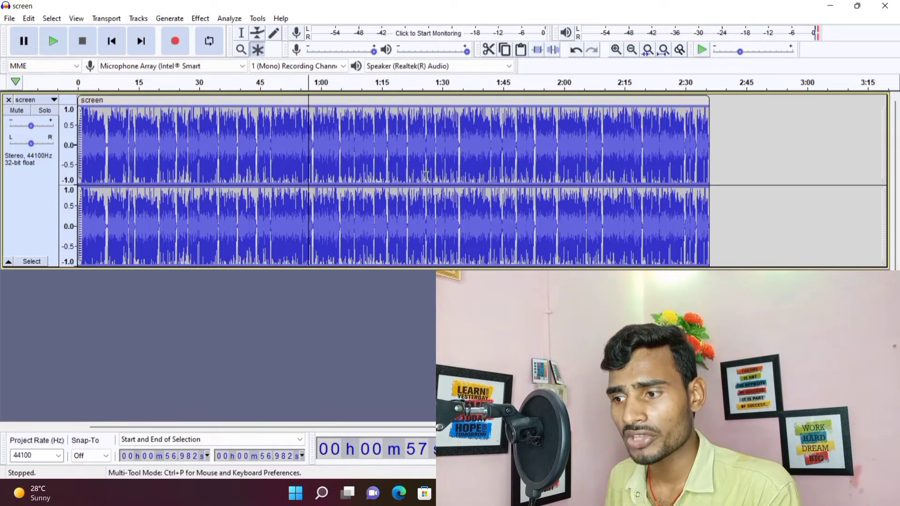
click(576, 50)
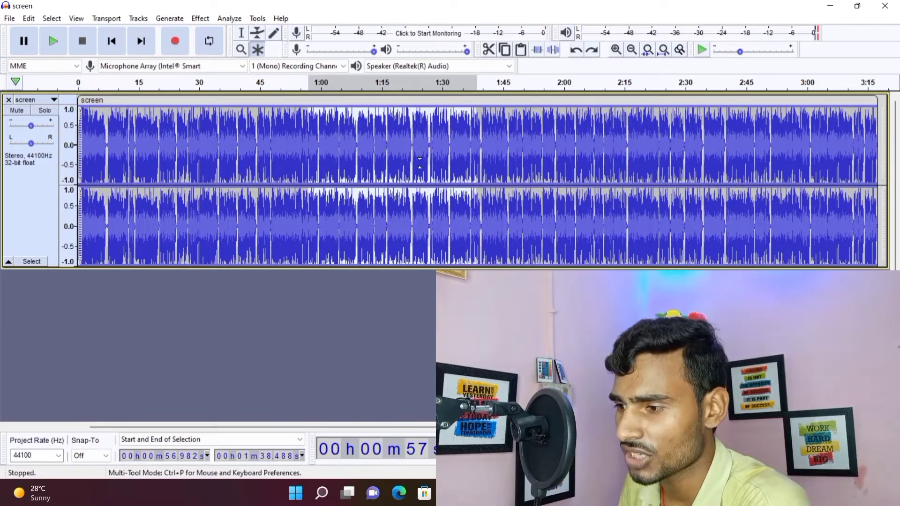
- Select the silent gap from about 1:39.48 to 1:39.74 and capture it as the noise profile for Noise Reduction
click(618, 54)
click(617, 51)
click(617, 52)
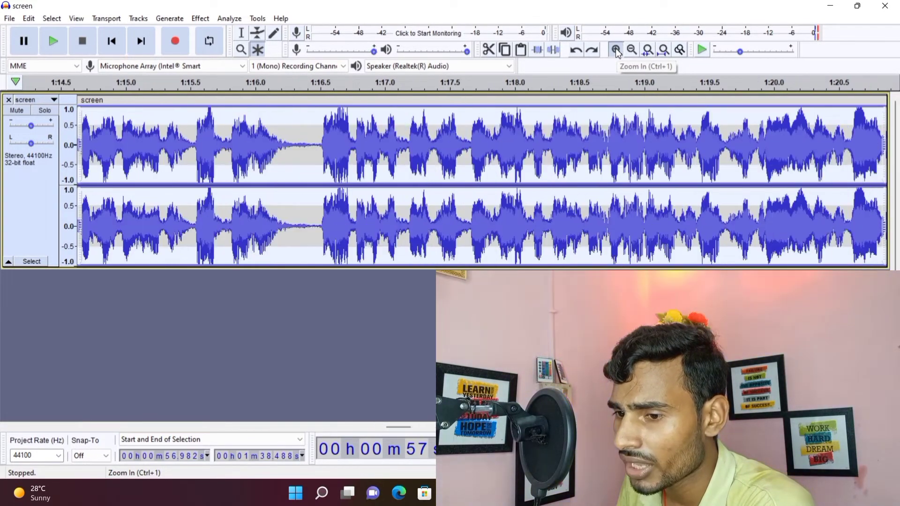
click(617, 51)
drag(400, 427, 500, 428)
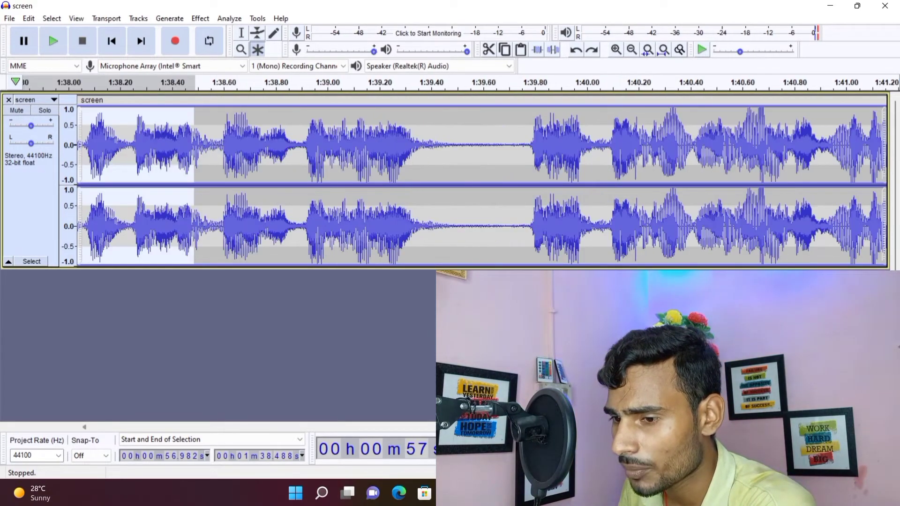
drag(452, 136, 518, 187)
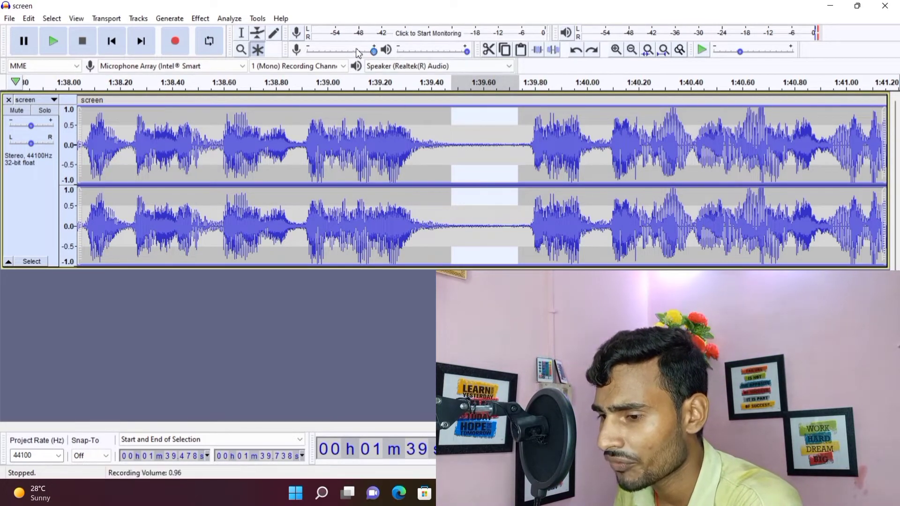
click(200, 18)
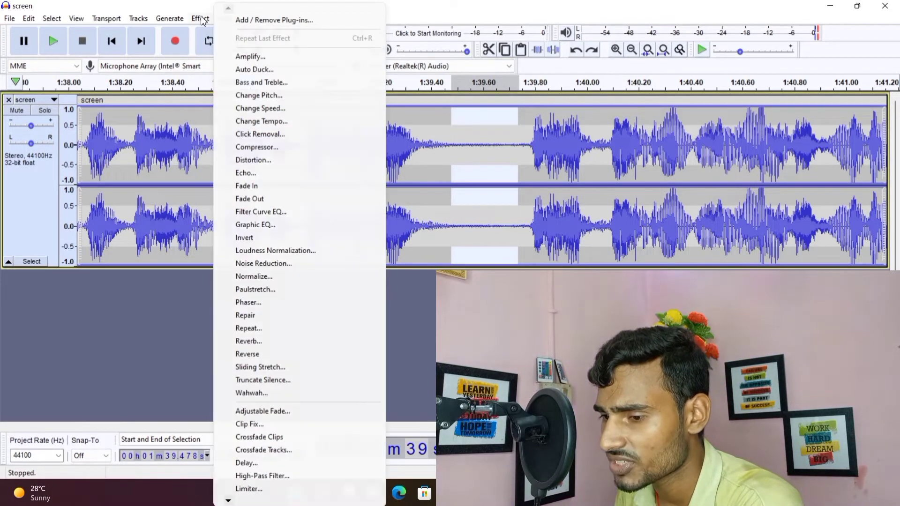
click(312, 264)
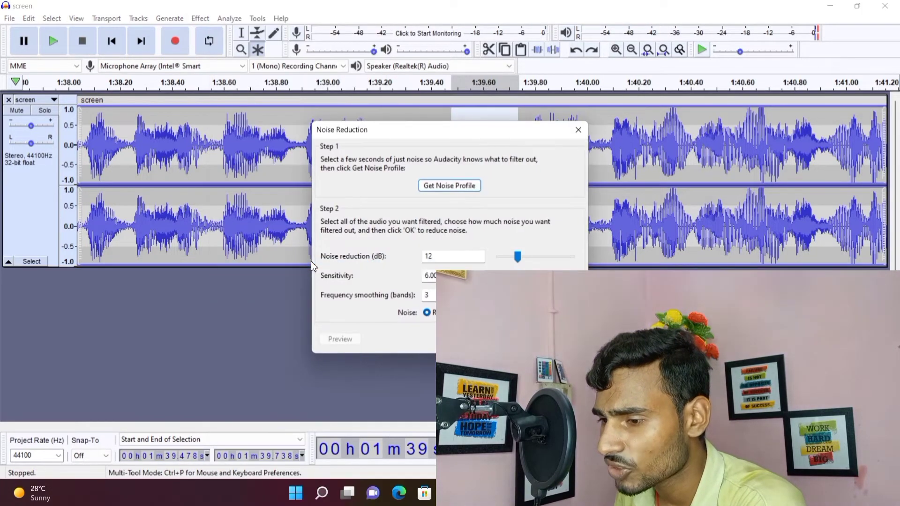
click(429, 186)
- Select the whole track and apply Noise Reduction with the captured noise profile by repeating the last effect
click(307, 179)
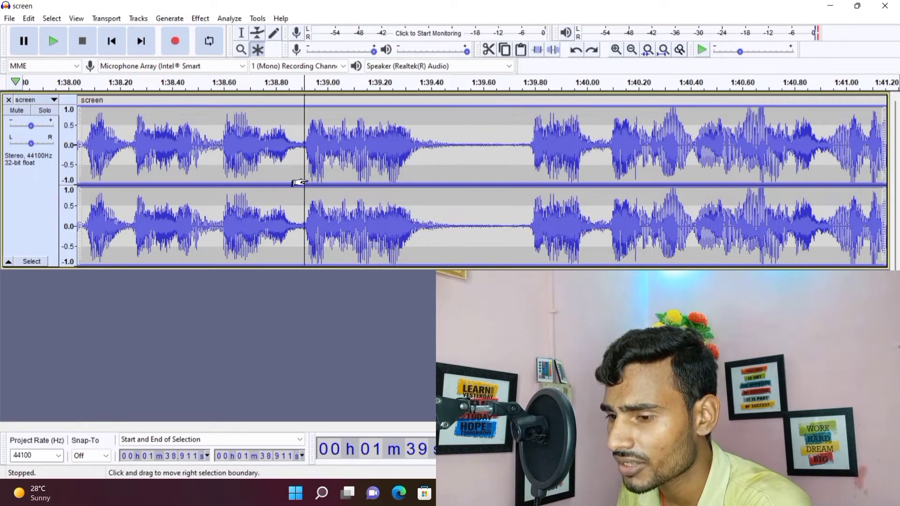
key(ctrl+a)
click(202, 19)
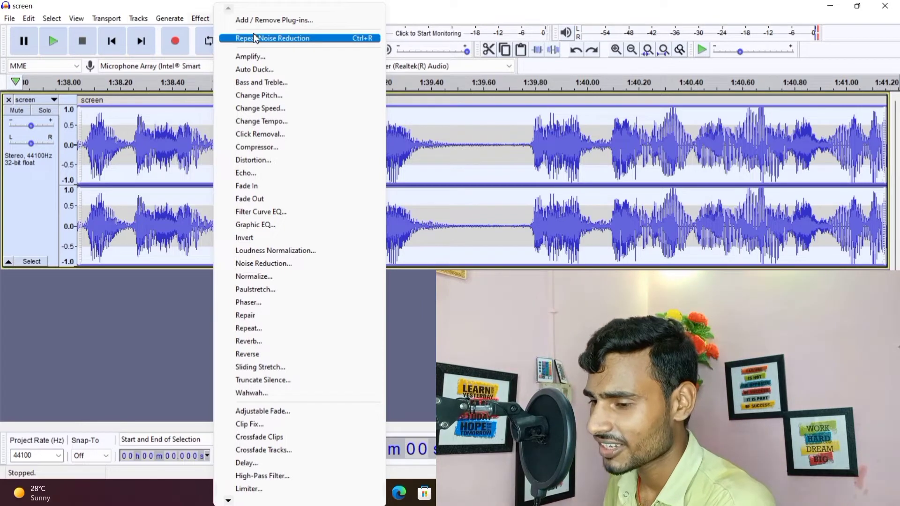
click(254, 37)
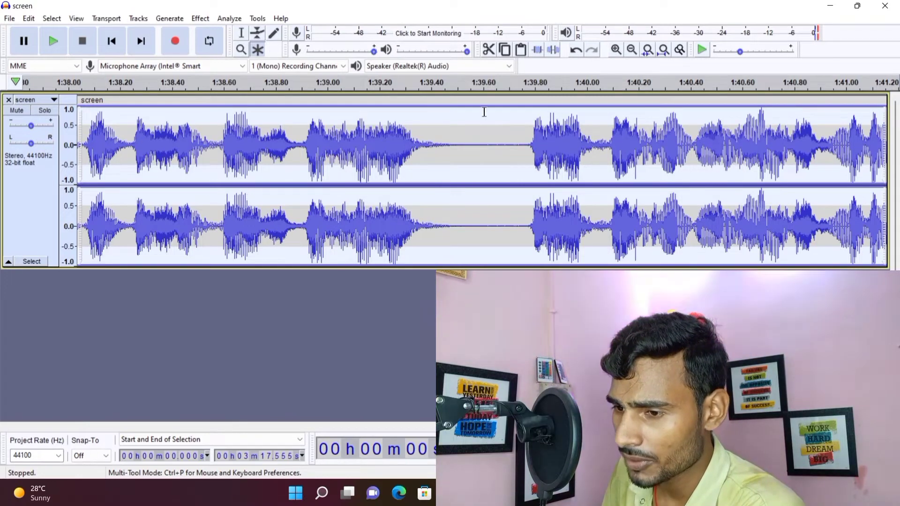
- Apply the Compressor effect to the whole track, keeping its existing settings
click(631, 50)
click(632, 50)
click(631, 50)
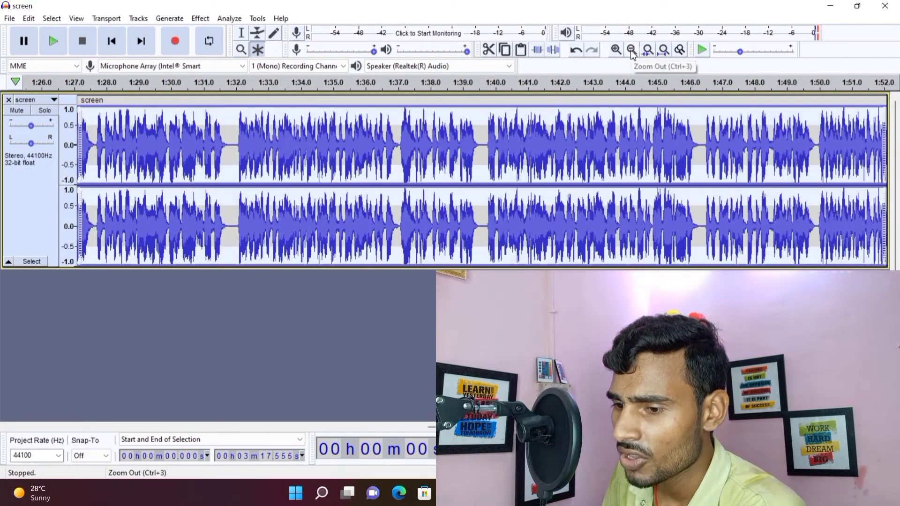
click(631, 49)
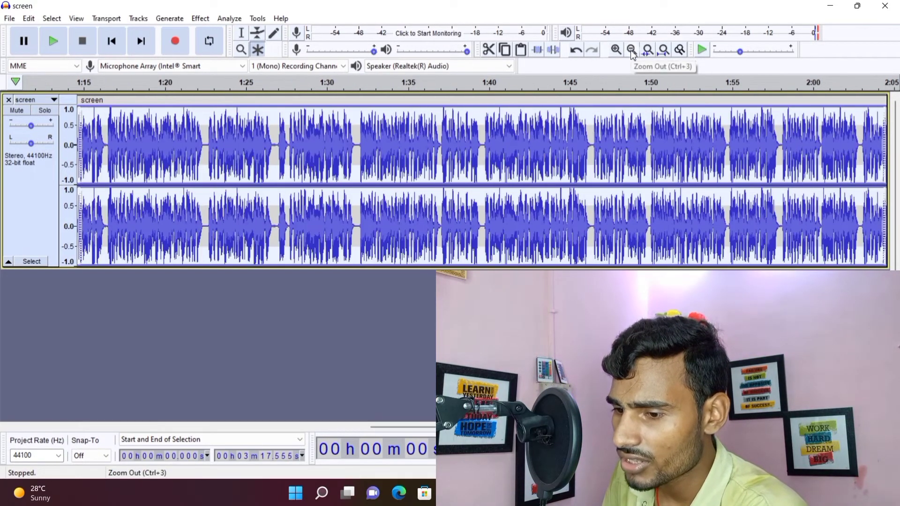
click(203, 19)
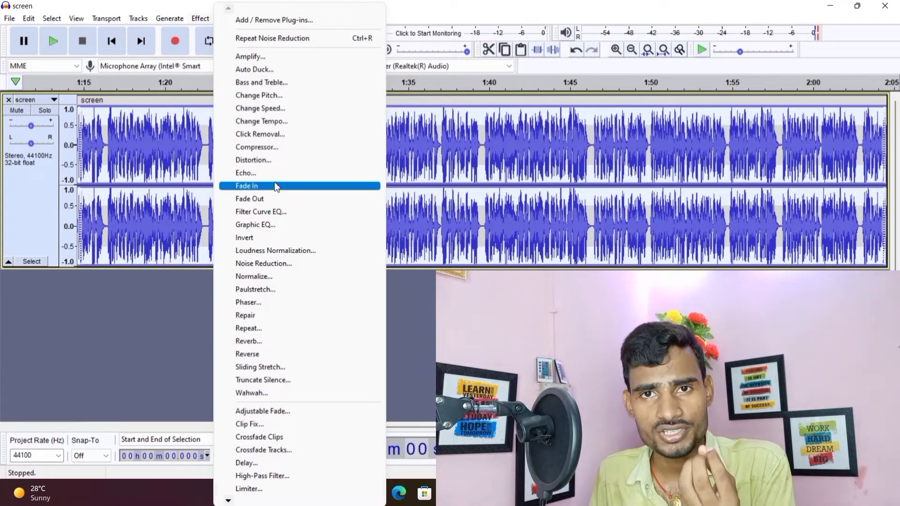
click(266, 147)
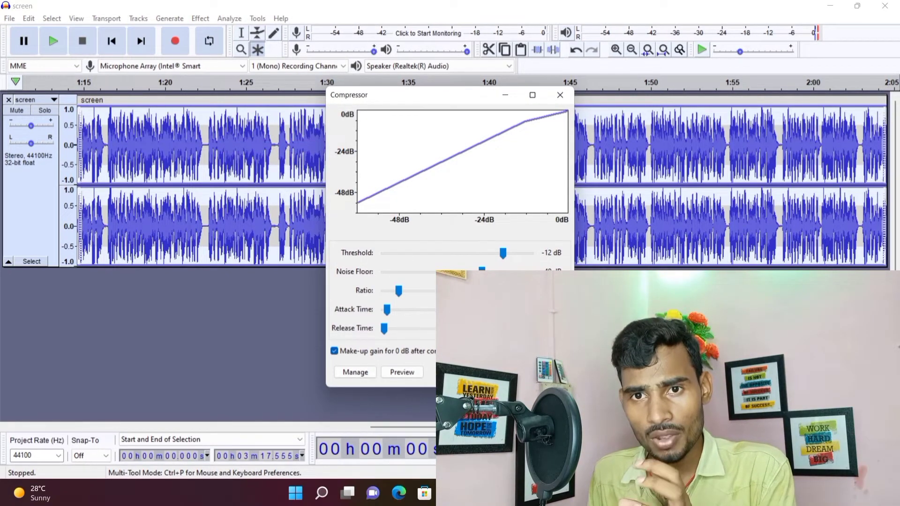
key(Return)
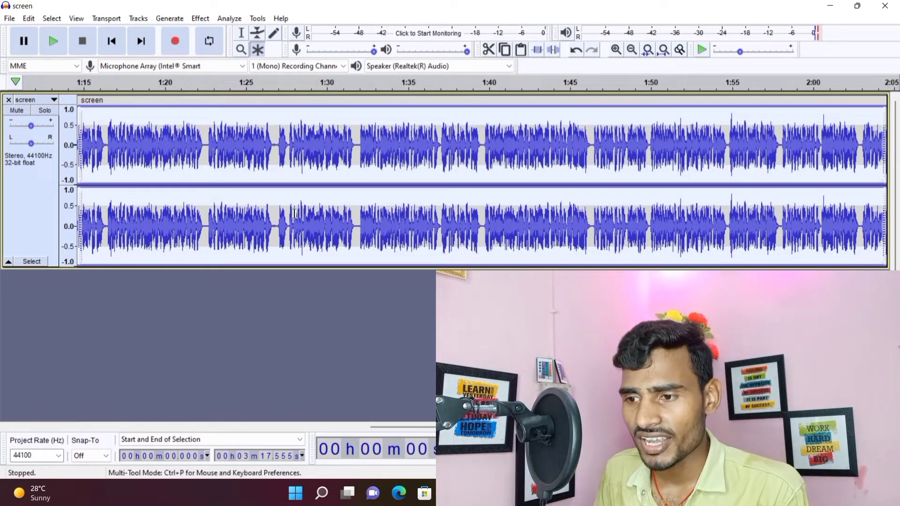
- Apply Graphic EQ to the whole track with the Bass Boost factory preset
click(201, 18)
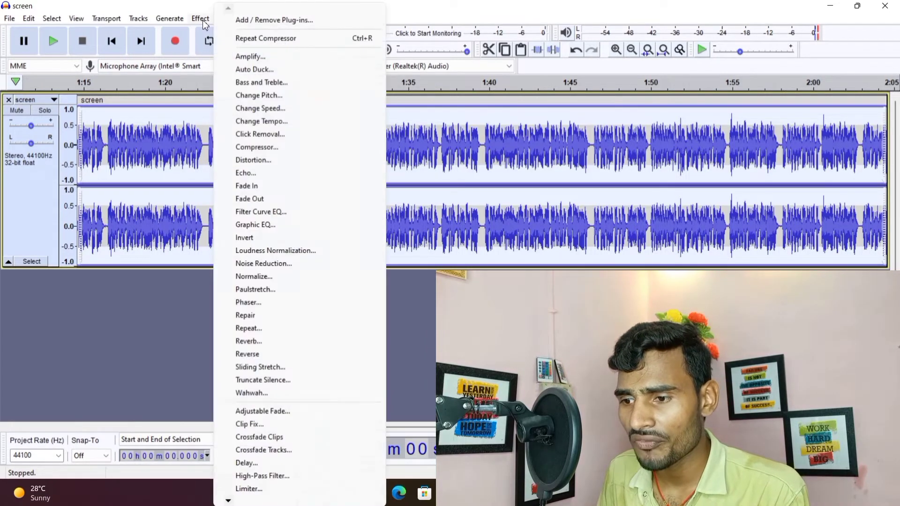
click(249, 226)
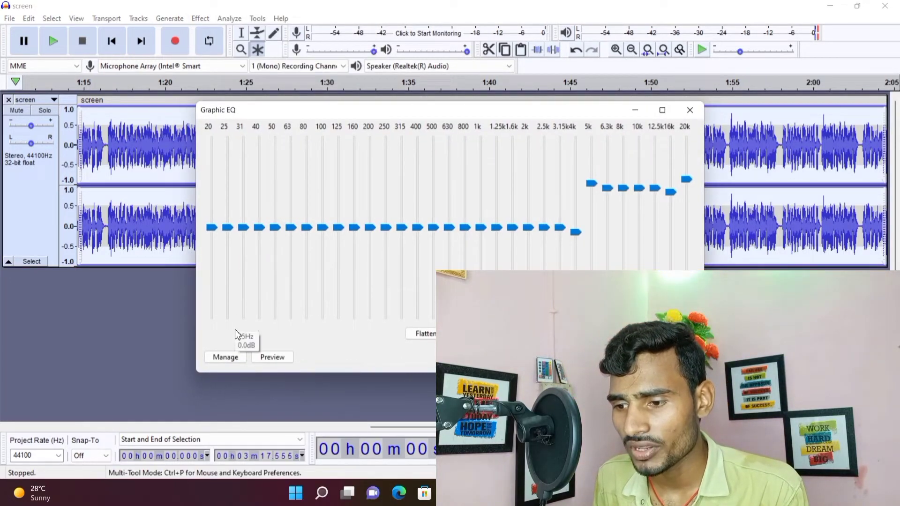
click(234, 357)
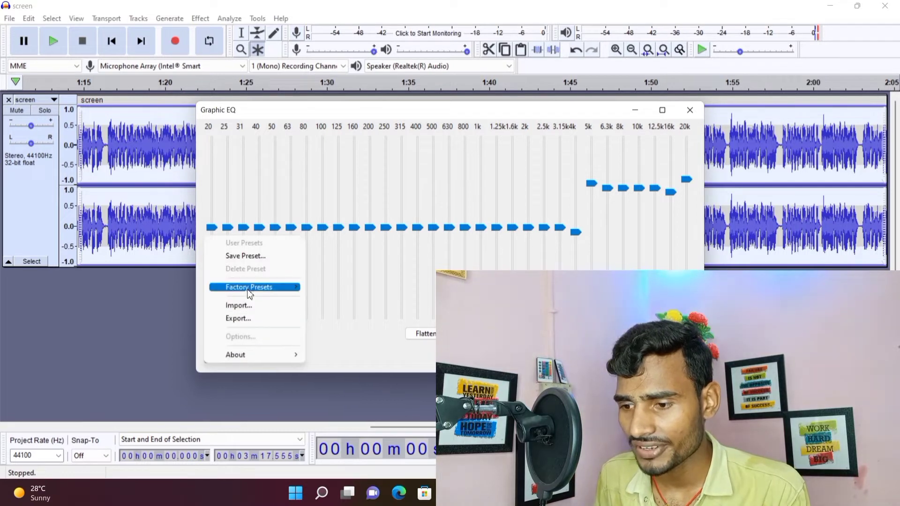
mouse_move(249, 289)
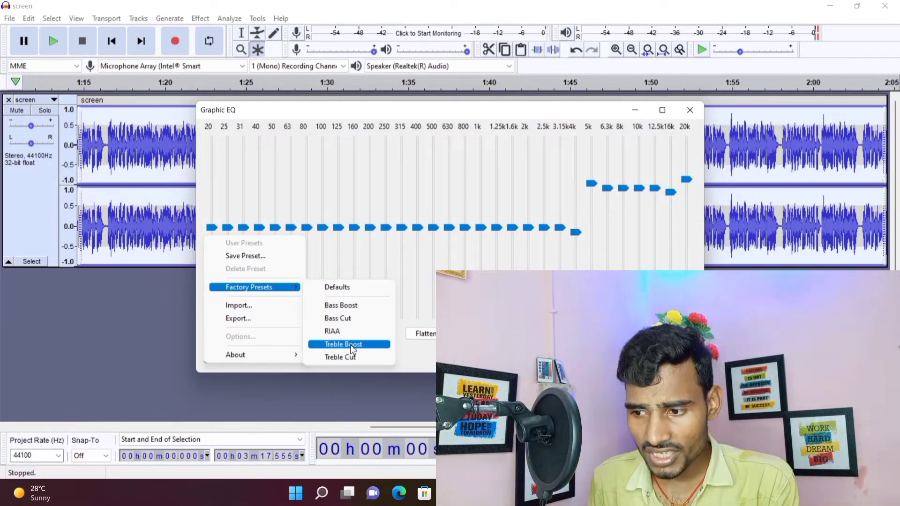
click(344, 306)
key(Return)
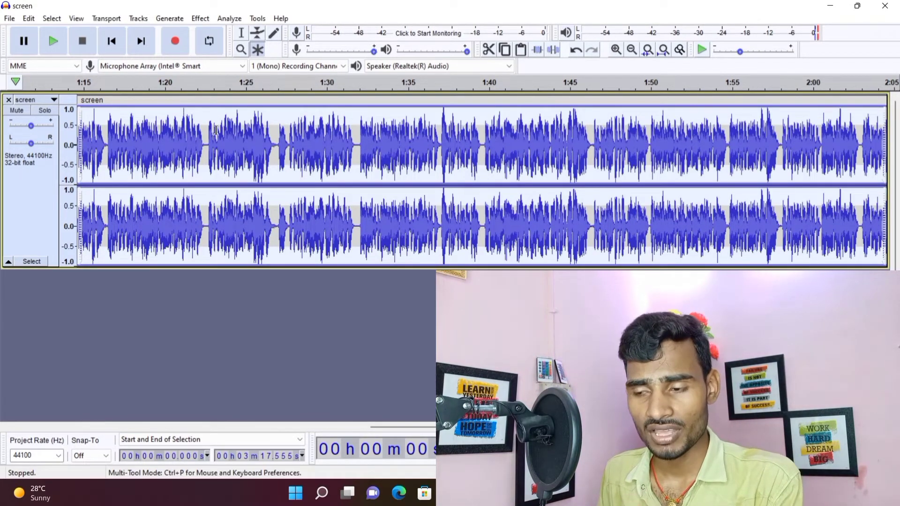
- Apply Graphic EQ to the whole track again, using the Treble Boost factory preset
click(209, 20)
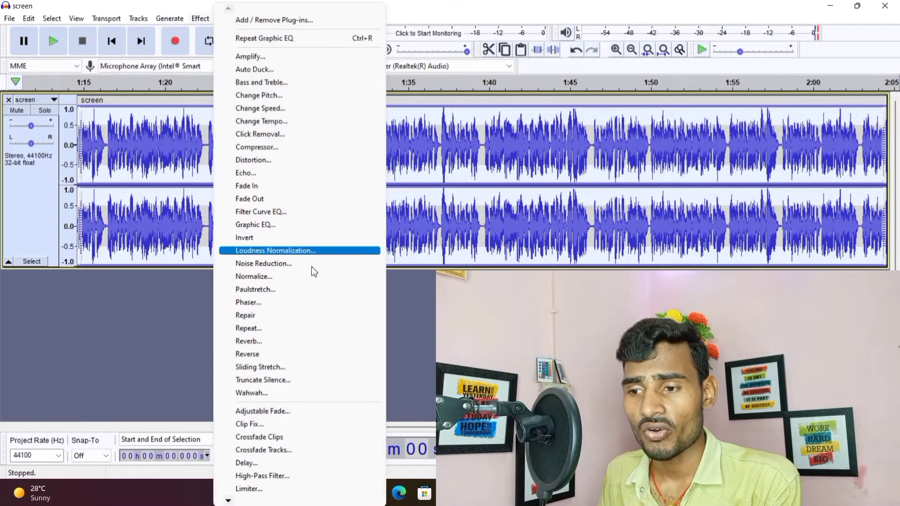
click(298, 225)
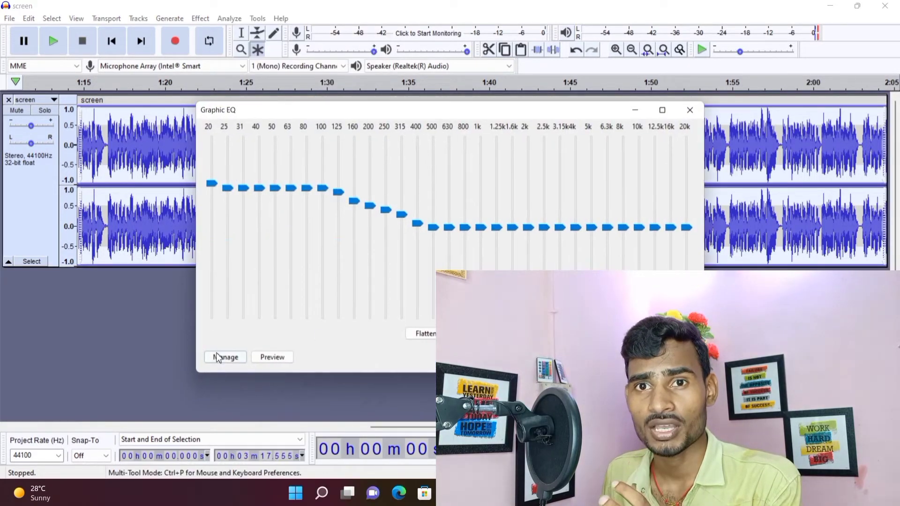
click(224, 357)
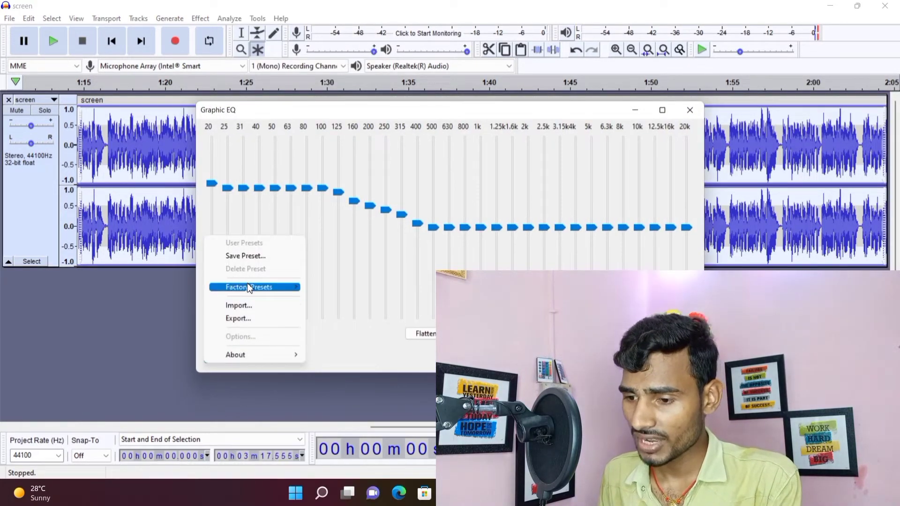
click(344, 345)
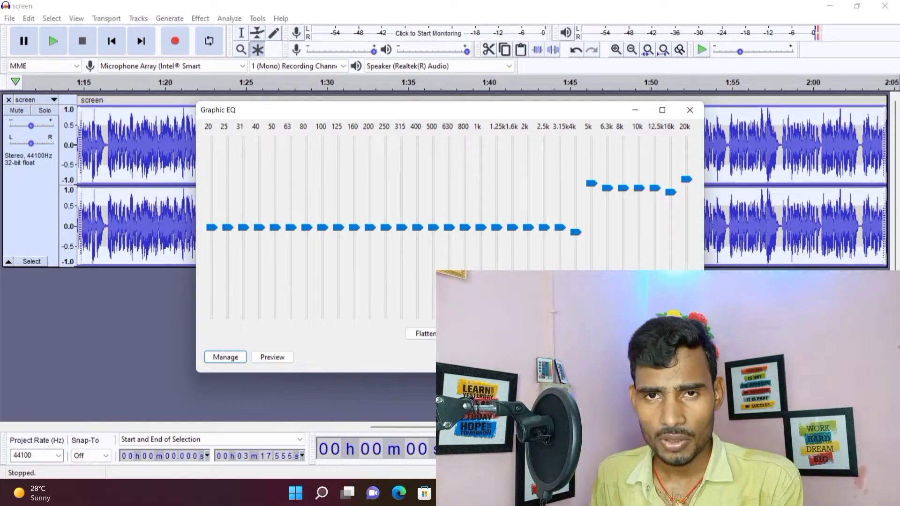
key(Return)
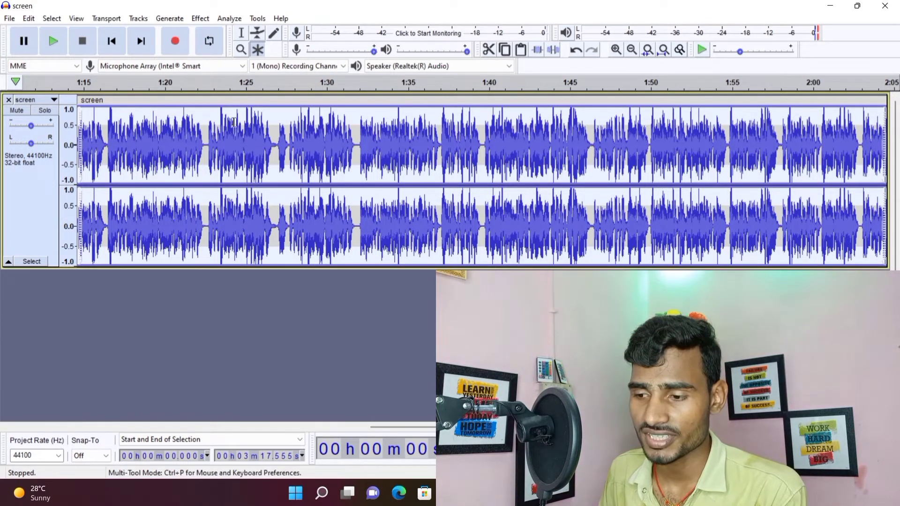
- Preview the Reverb effect with its existing settings and close it without applying
click(200, 19)
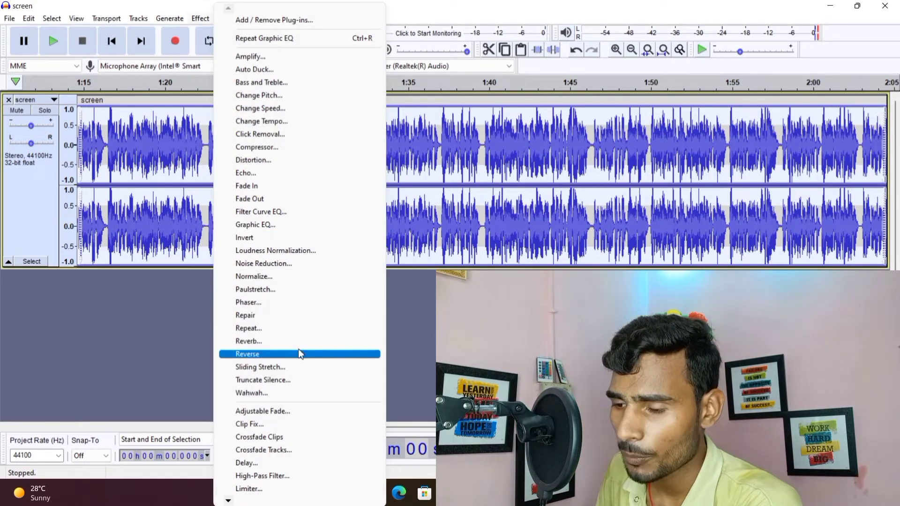
click(287, 342)
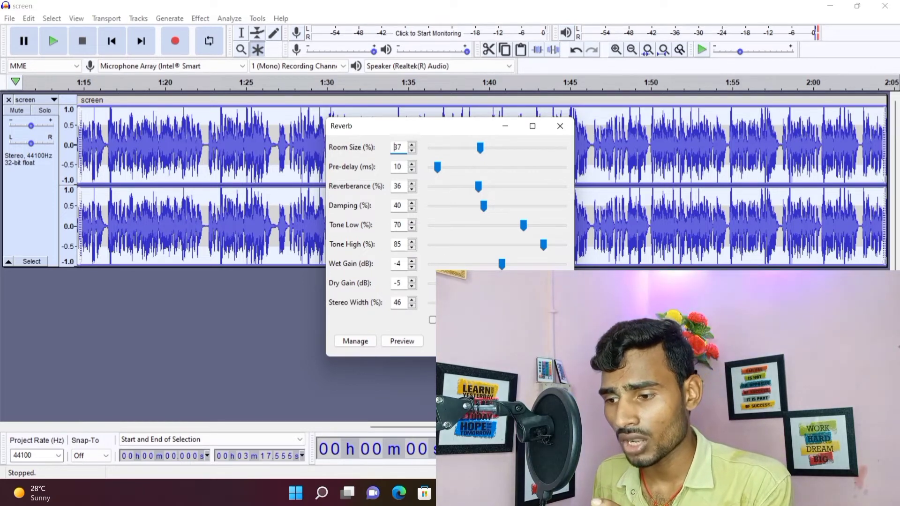
click(416, 341)
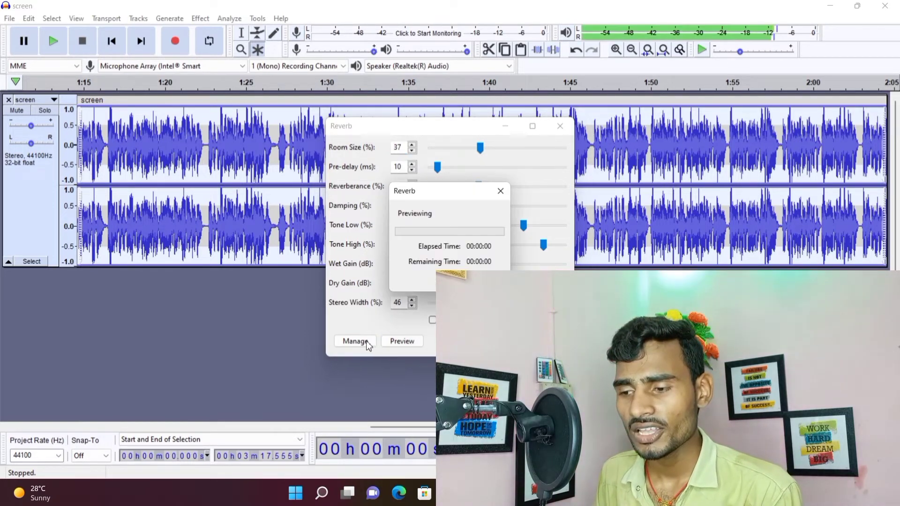
click(500, 192)
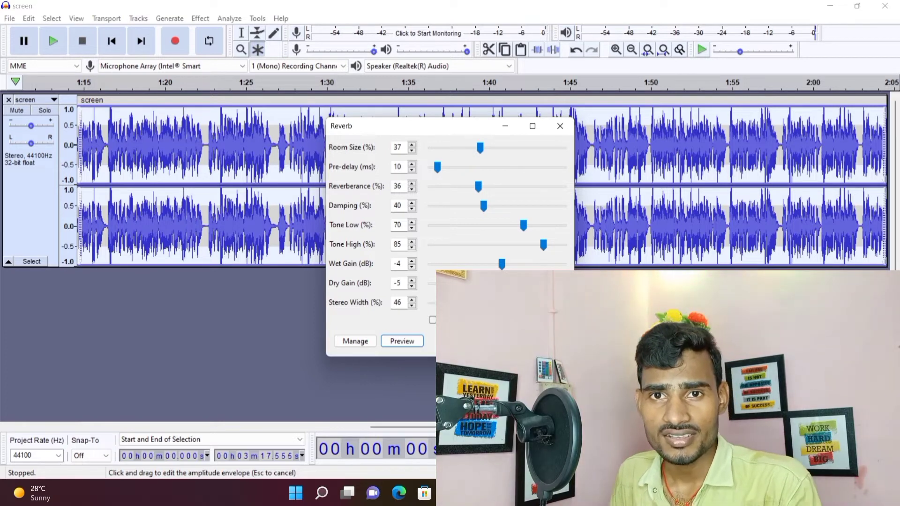
key(Escape)
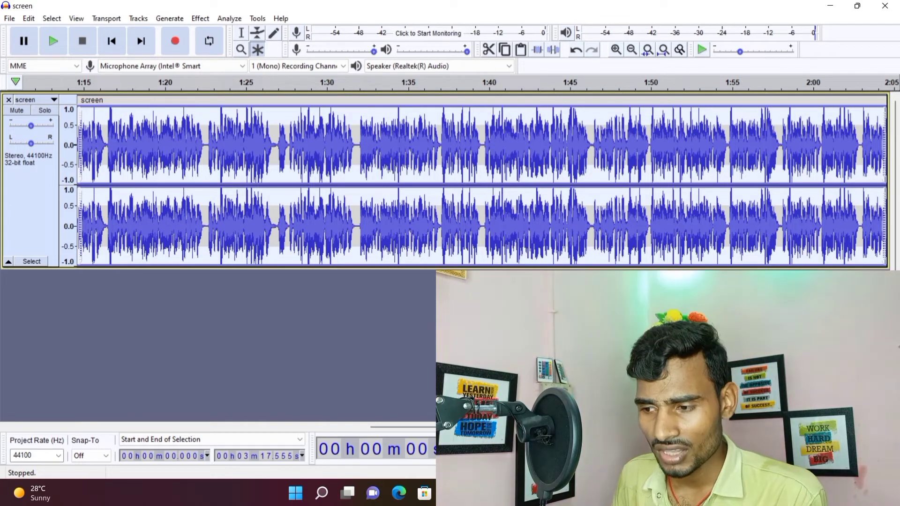
click(200, 18)
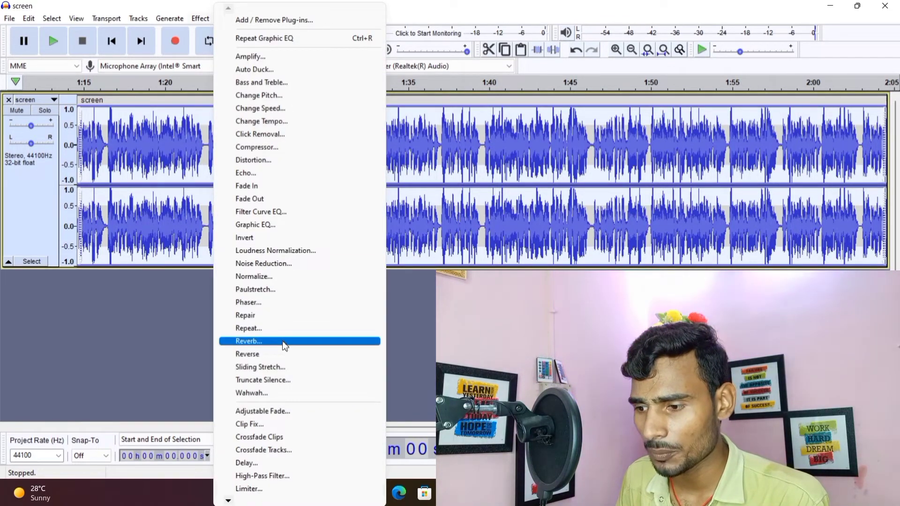
click(284, 342)
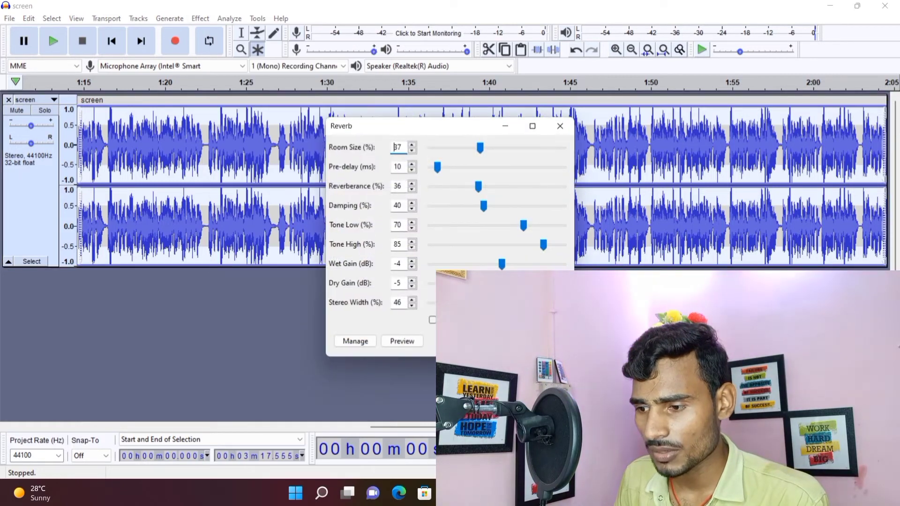
drag(487, 283, 502, 283)
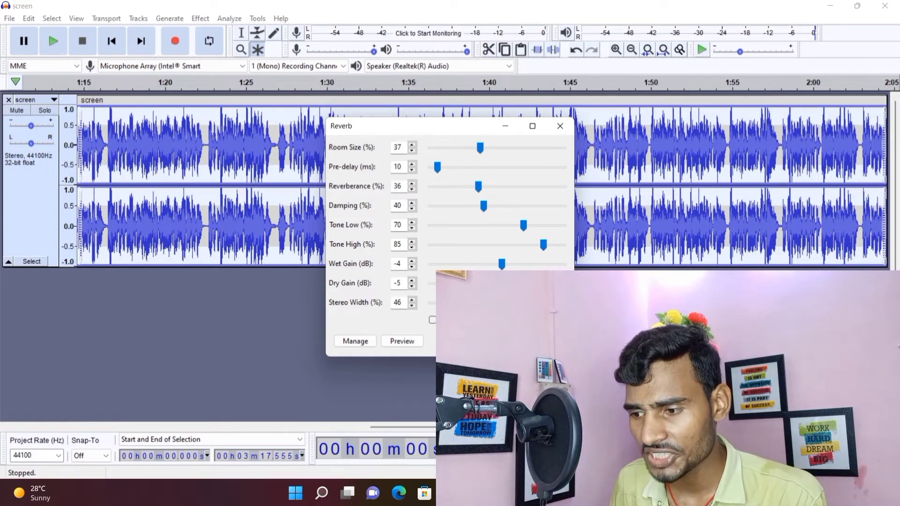
key(Return)
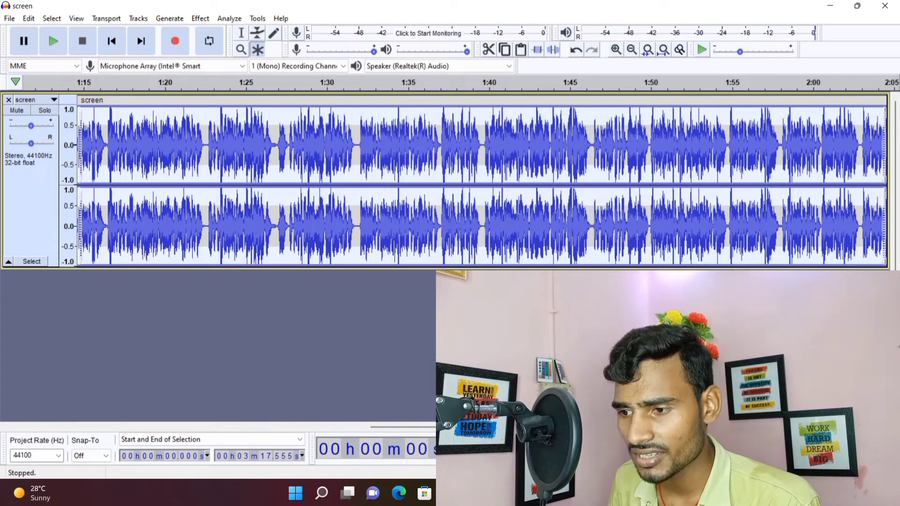
- Amplify the whole track by 5.0 dB with clipping allowed
click(199, 19)
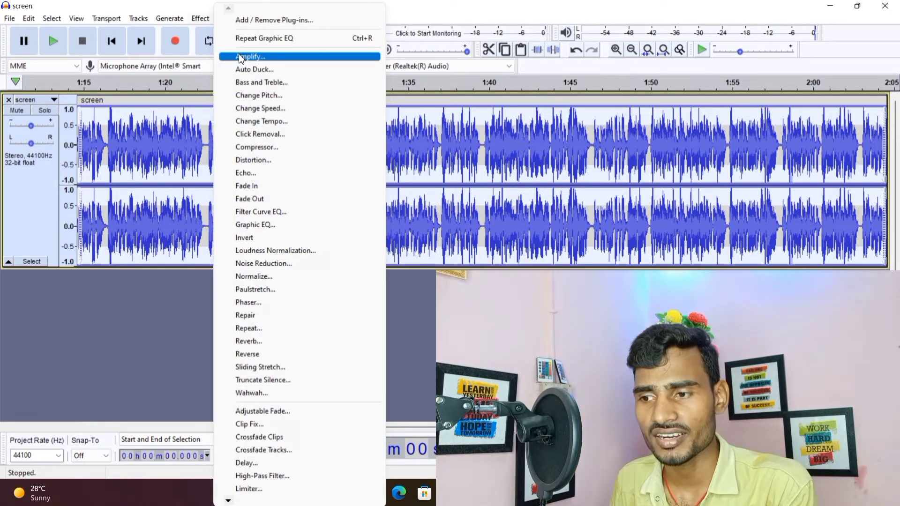
click(250, 56)
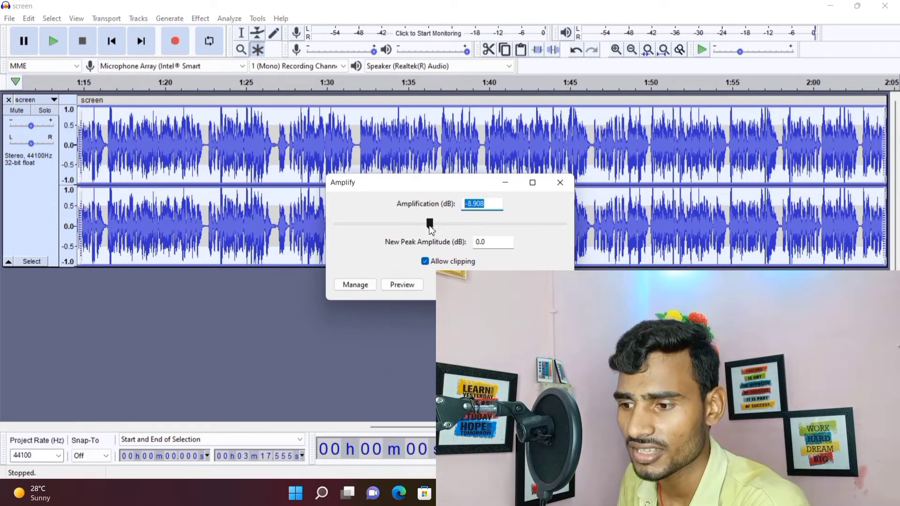
drag(431, 225, 463, 253)
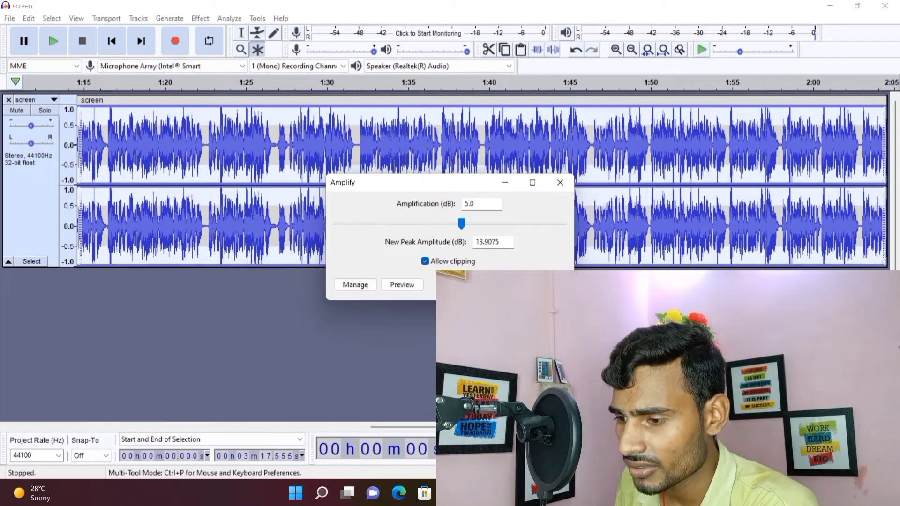
key(Return)
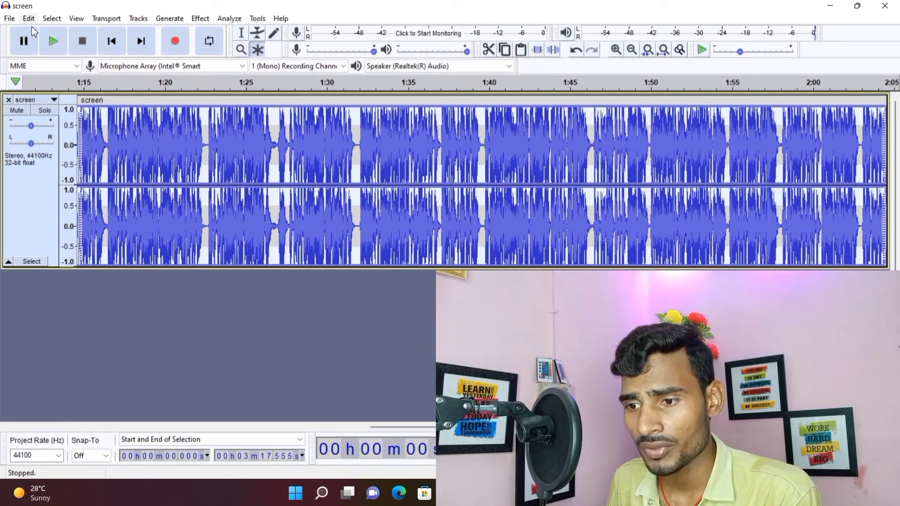
- Listen to the first second of the amplified track and undo the amplification
click(52, 43)
click(24, 42)
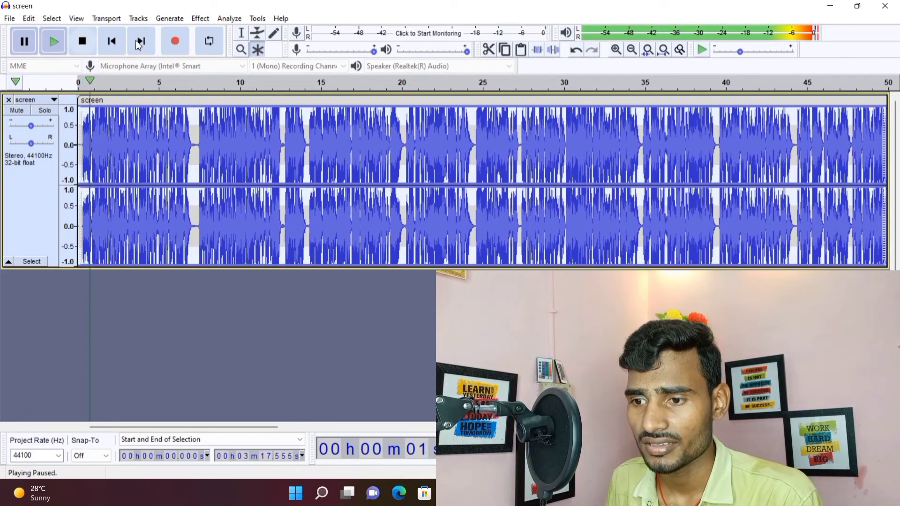
click(572, 51)
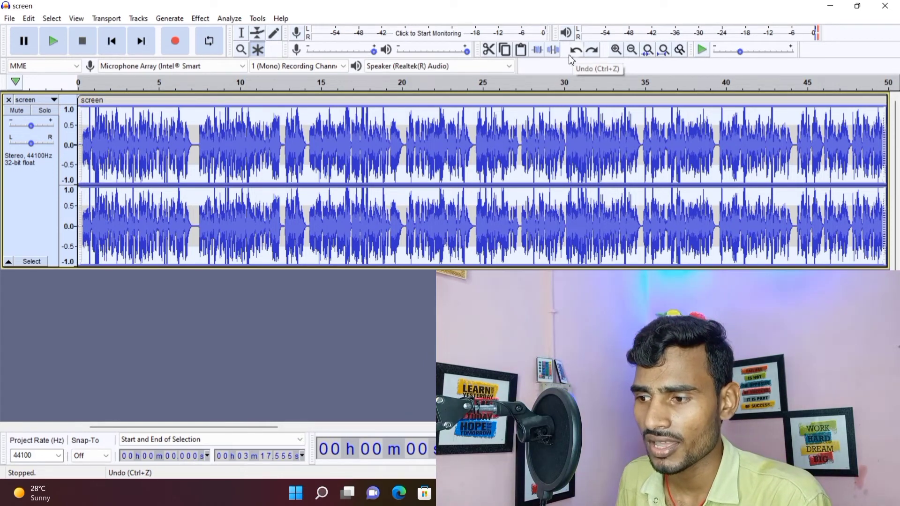
- Listen to about the first three seconds of the track and pause playback
click(63, 40)
click(35, 40)
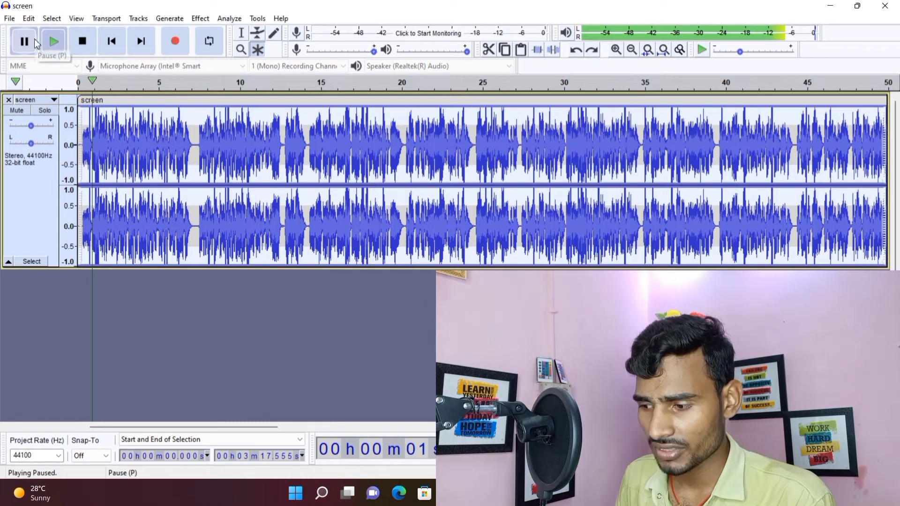
click(47, 41)
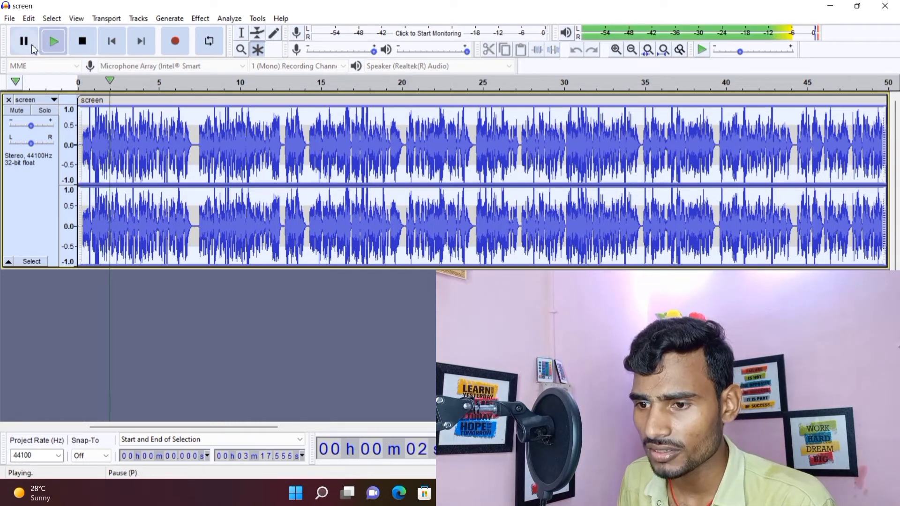
click(24, 42)
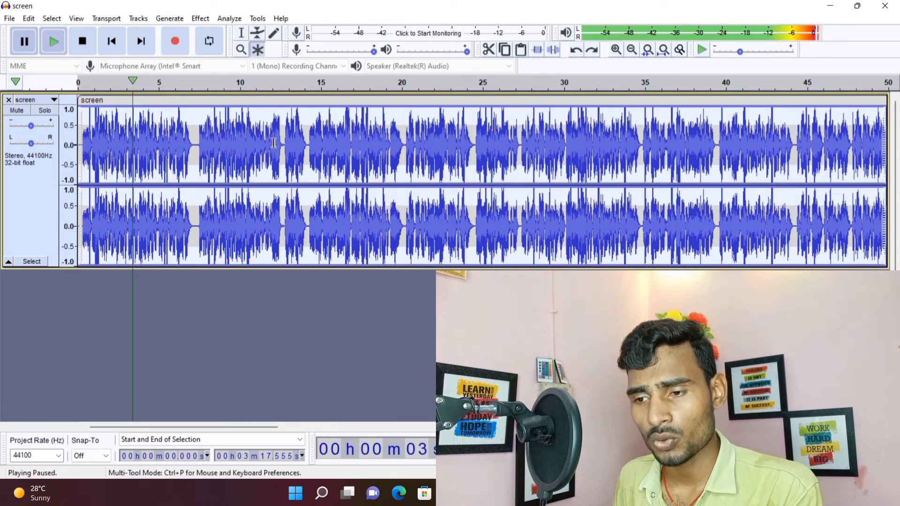
- Review the factory presets offered by Graphic EQ and close the effect without applying it
click(196, 19)
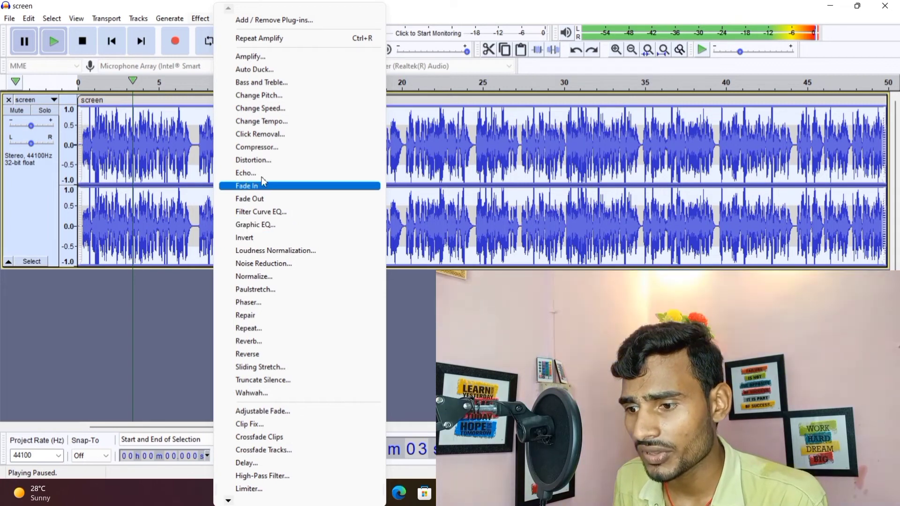
click(274, 224)
click(227, 361)
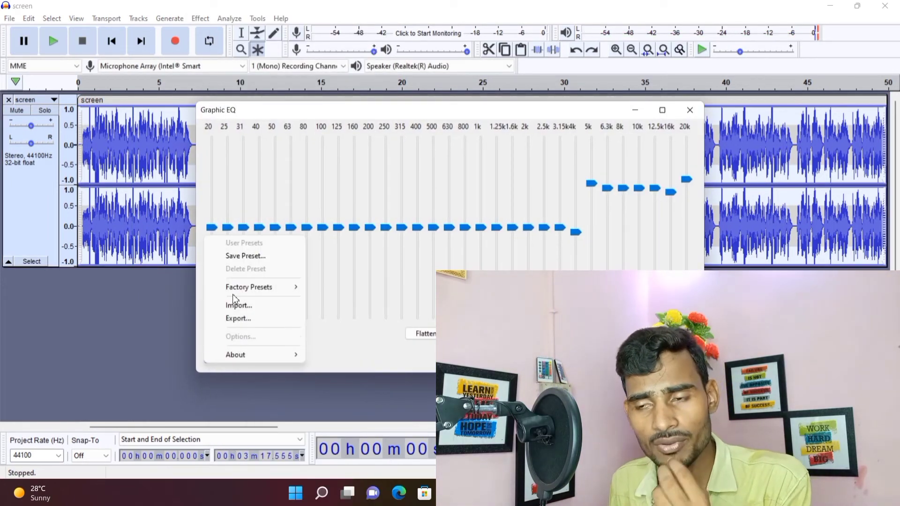
mouse_move(293, 291)
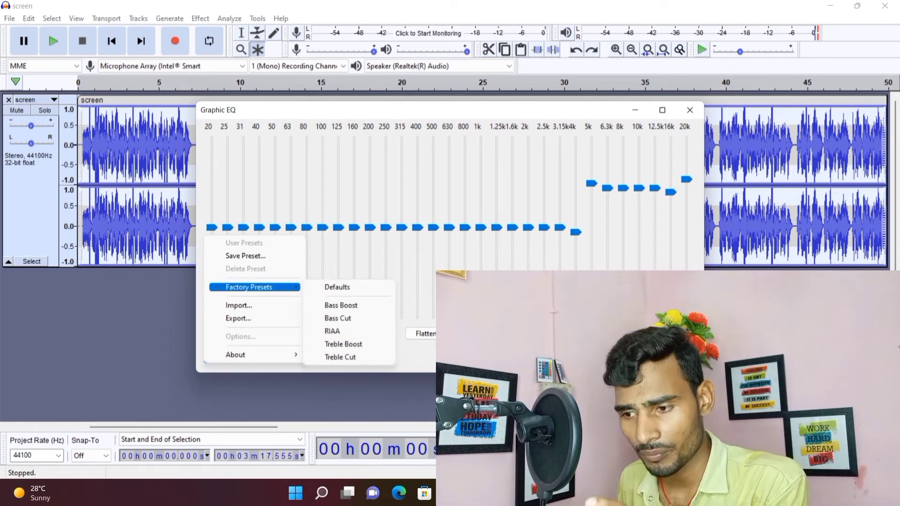
key(Escape)
key(Escape)
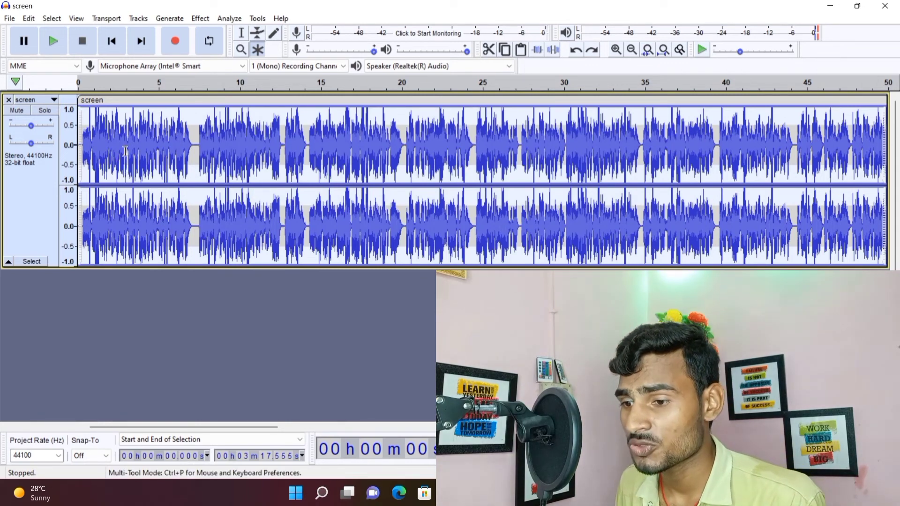
- Export the track as a WAV (Microsoft) file named screen in the Audacity folder
click(10, 19)
mouse_move(70, 112)
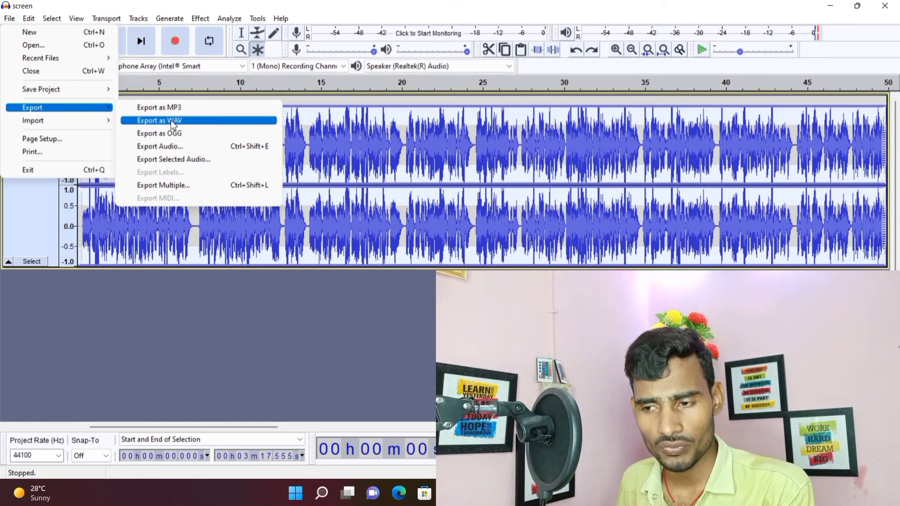
click(171, 120)
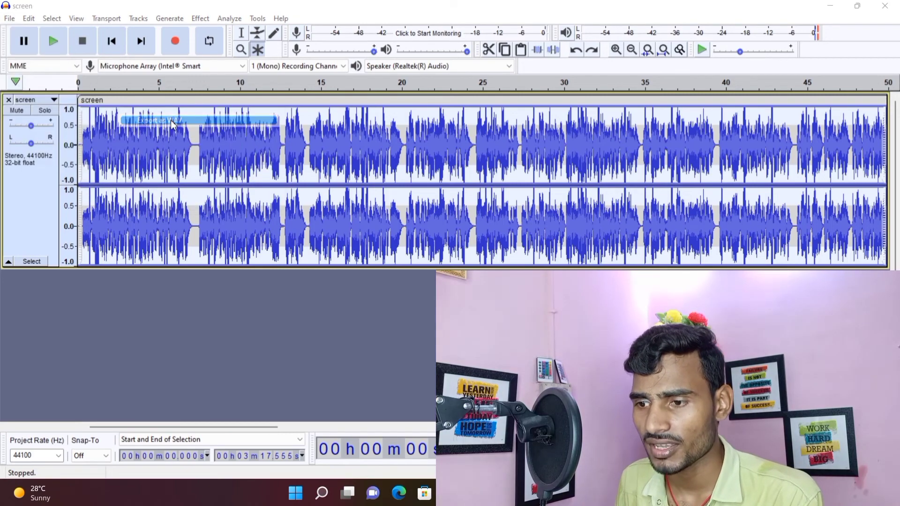
key(Return)
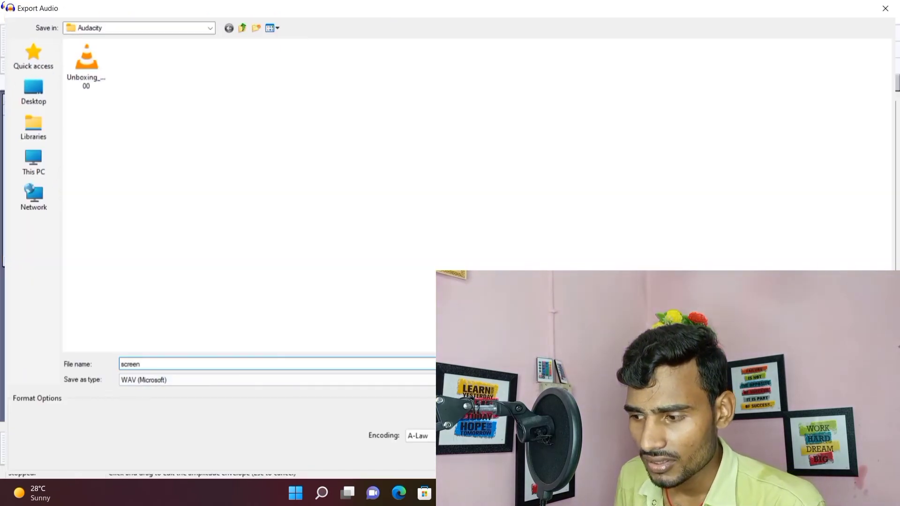
key(Return)
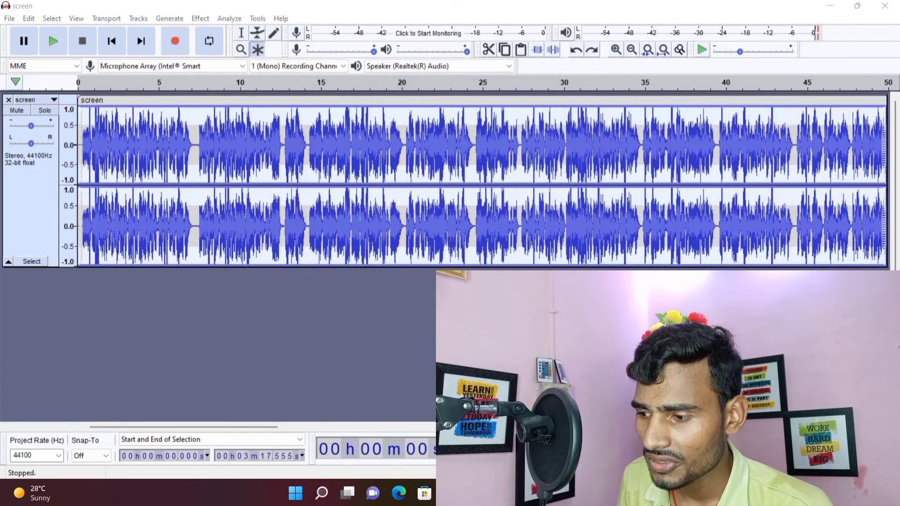